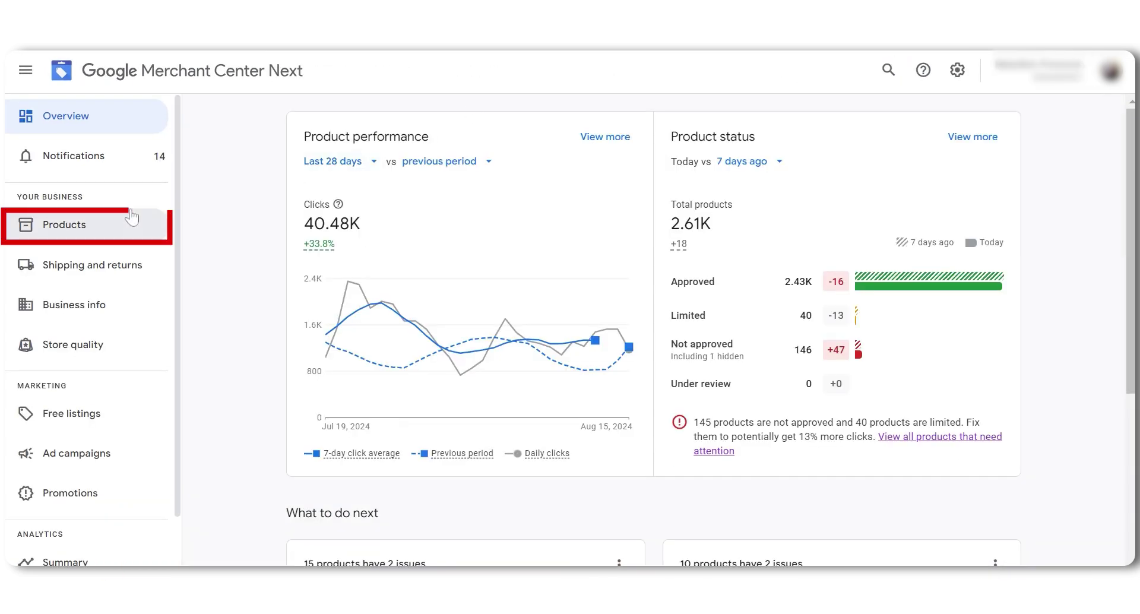
- Filter the products needing attention by "Unable to view store on desktop" and open Kevin Murphy Sugared.Angel - 250ml
left_click(132, 219)
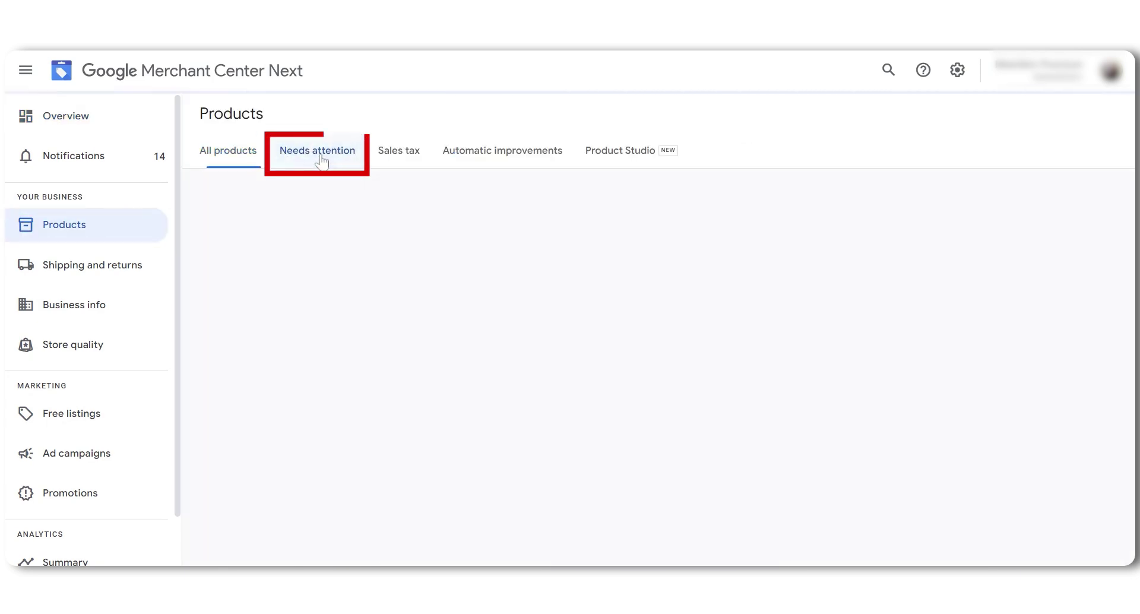
left_click(321, 160)
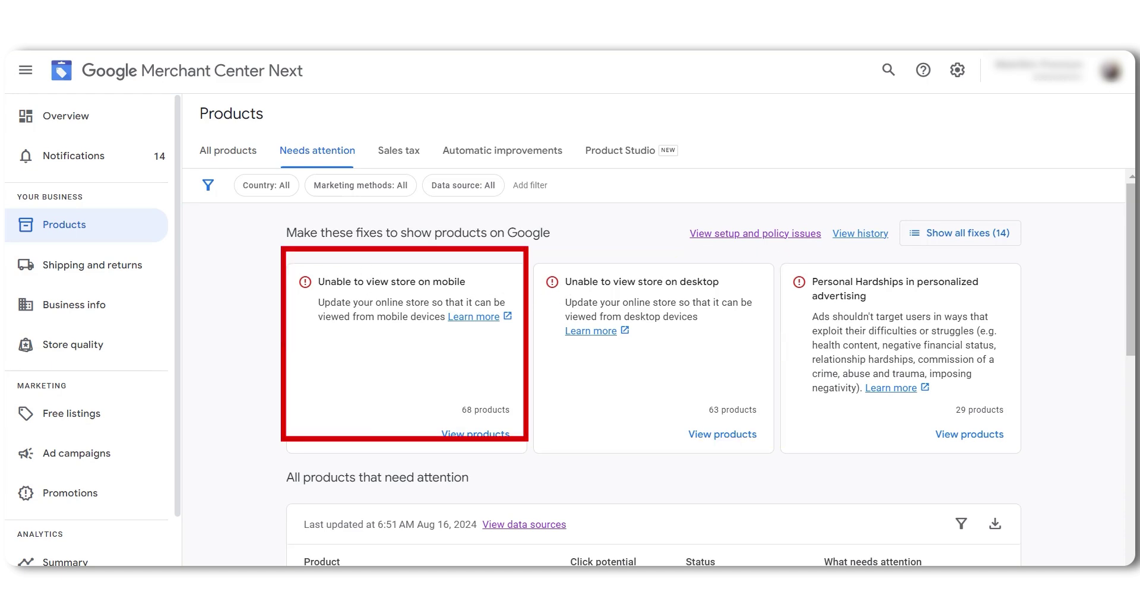
left_click(706, 435)
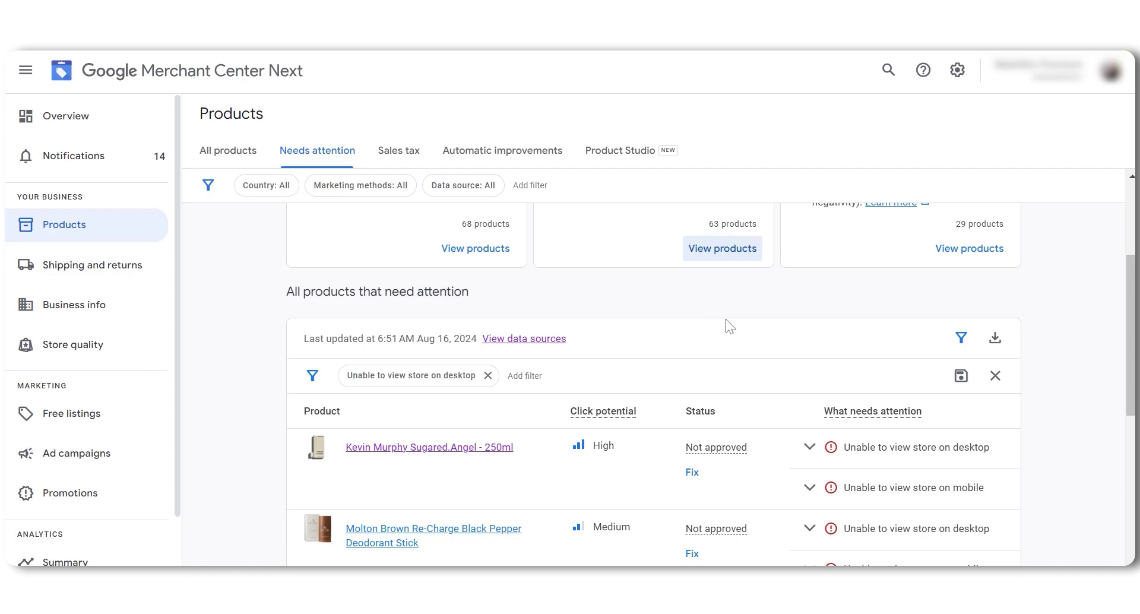
left_click(462, 446)
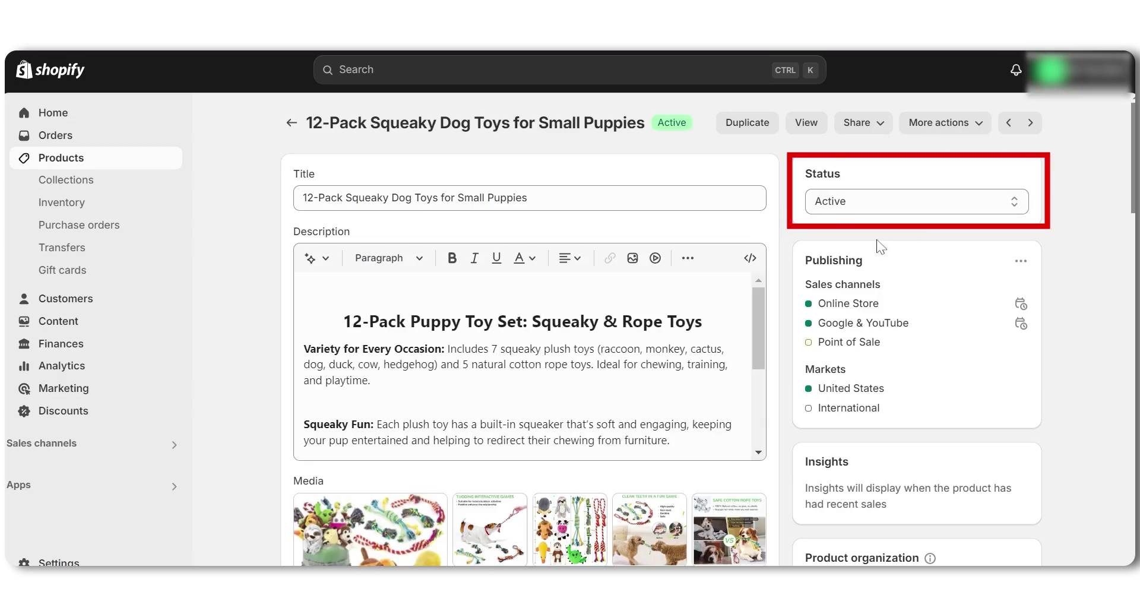
- Switch to Shopify and review the page of the product 12-Pack Squeaky Dog Toys for Small Puppies, including its status and publishing settings
scroll(1112, 173, "down", 6)
scroll(661, 329, "down", 6)
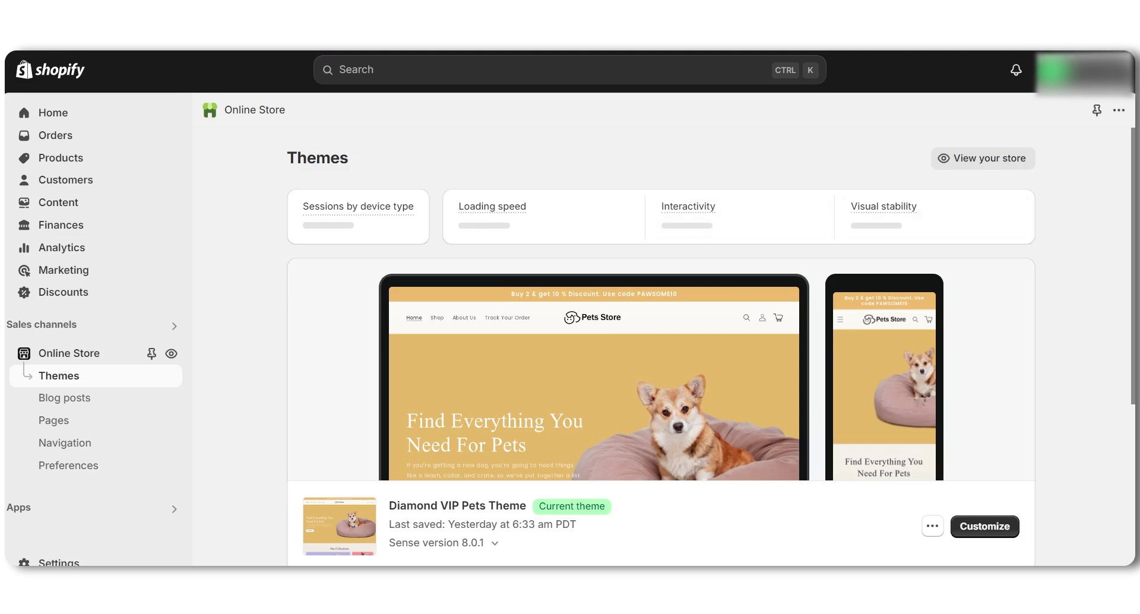
- Review the online store's Themes page in Shopify, including its performance metrics and the current Diamond VIP Pets Theme
scroll(661, 354, "down", 1)
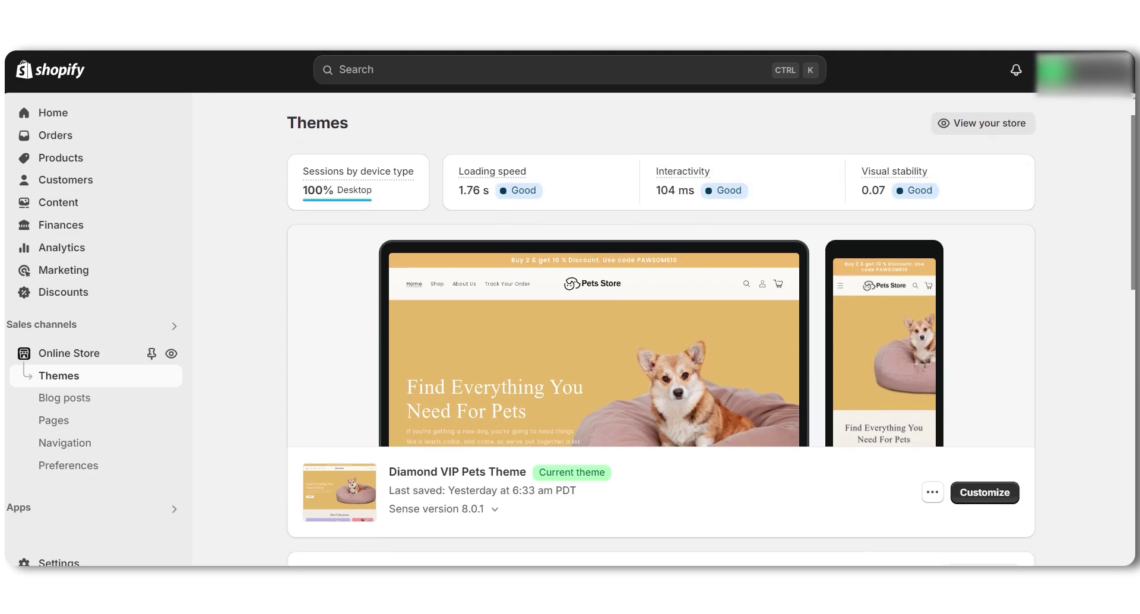
scroll(660, 354, "down", 3)
scroll(660, 353, "down", 5)
scroll(1025, 354, "down", 5)
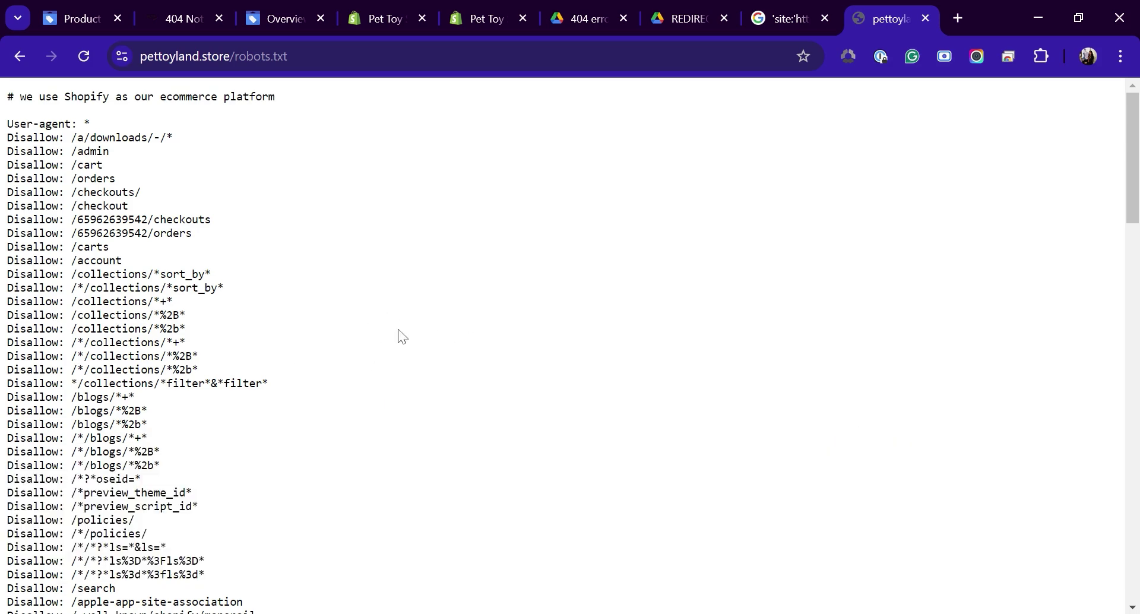
- Search the store's robots.txt file for "User-agent: adsbot-google"
key("ctrl+f")
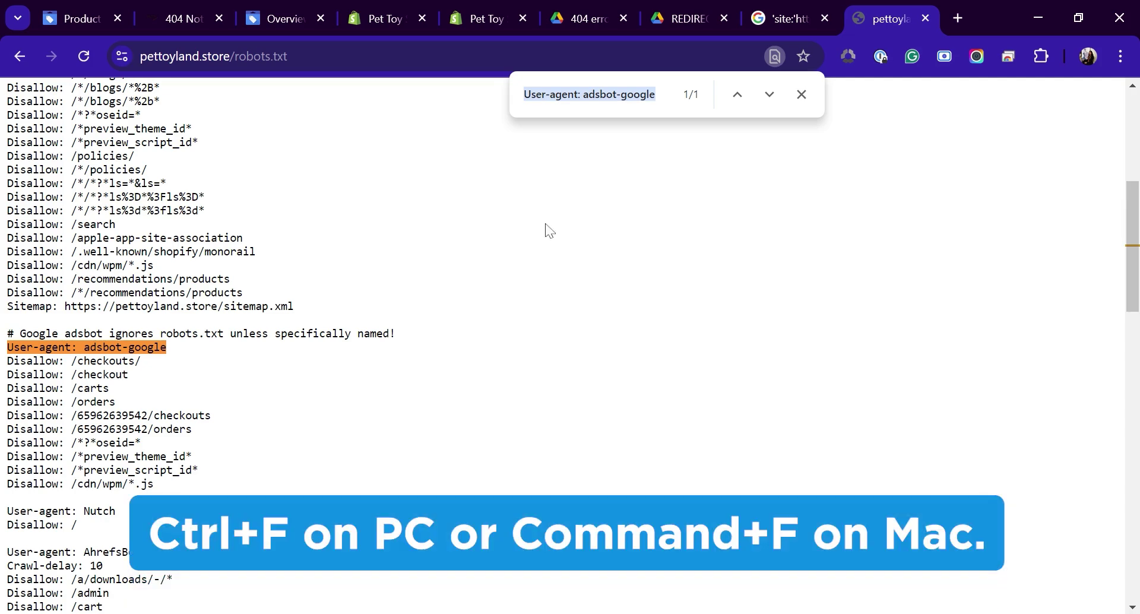
left_click(547, 229)
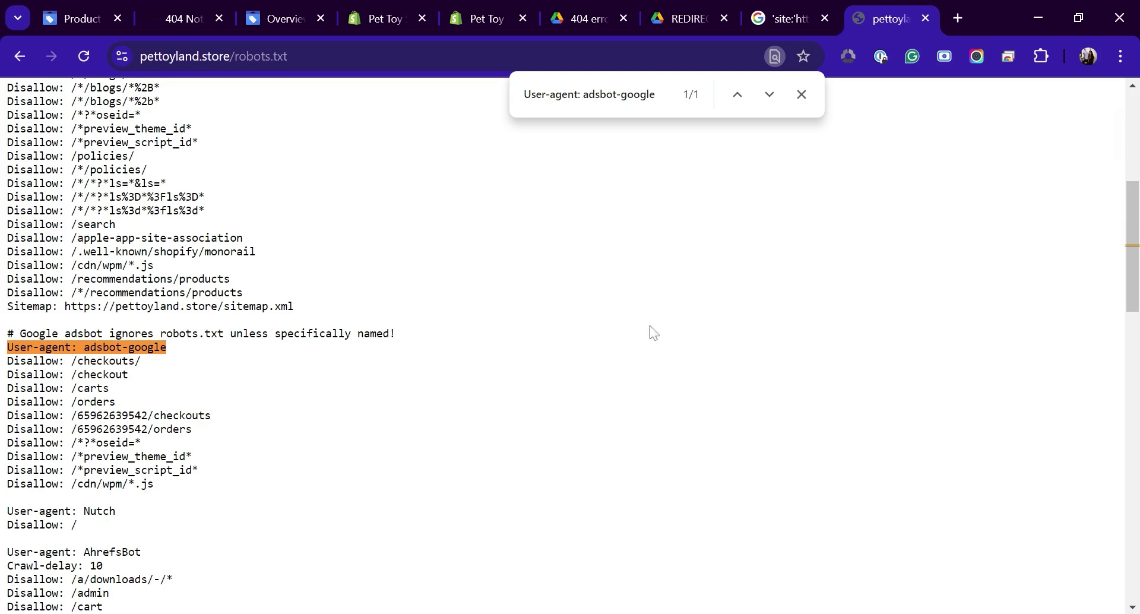
- Open downforeveryoneorjustme.com in a new browser tab and check whether the Pettoyland store is down
left_click(958, 18)
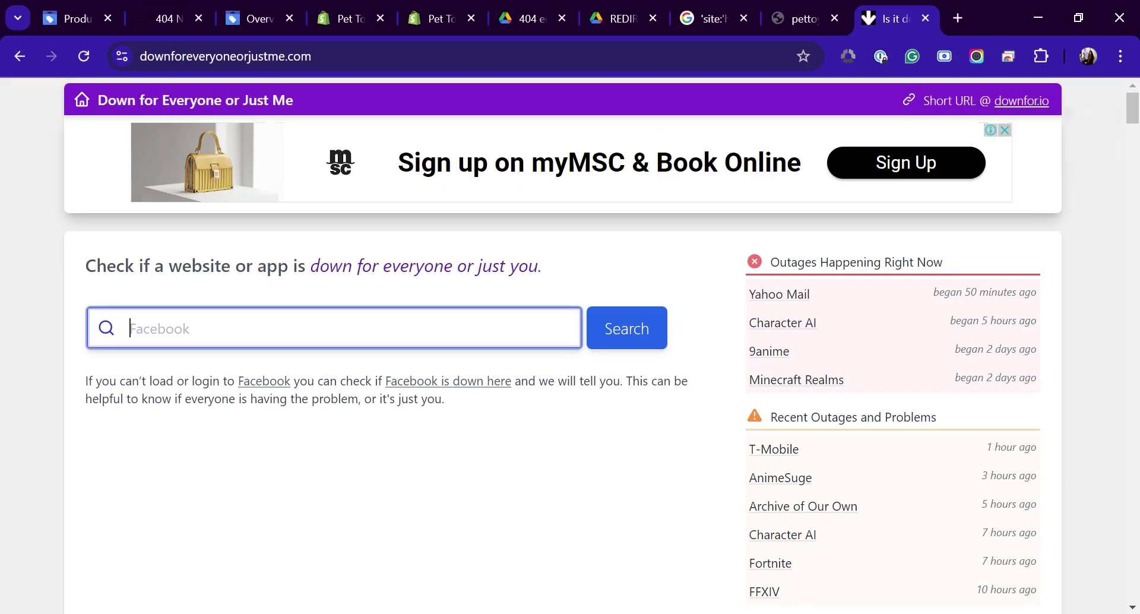
key("ctrl+v")
key("Return")
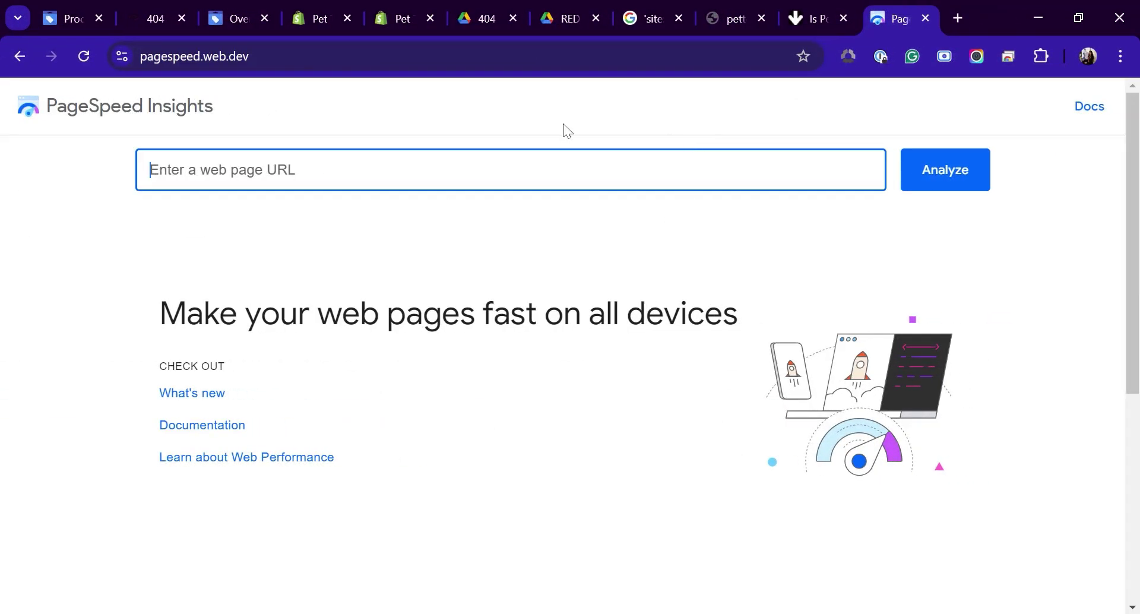
- Analyze the pettoyland.store cat steam brush product page in PageSpeed Insights and show its desktop report
key("ctrl+v")
key("Return")
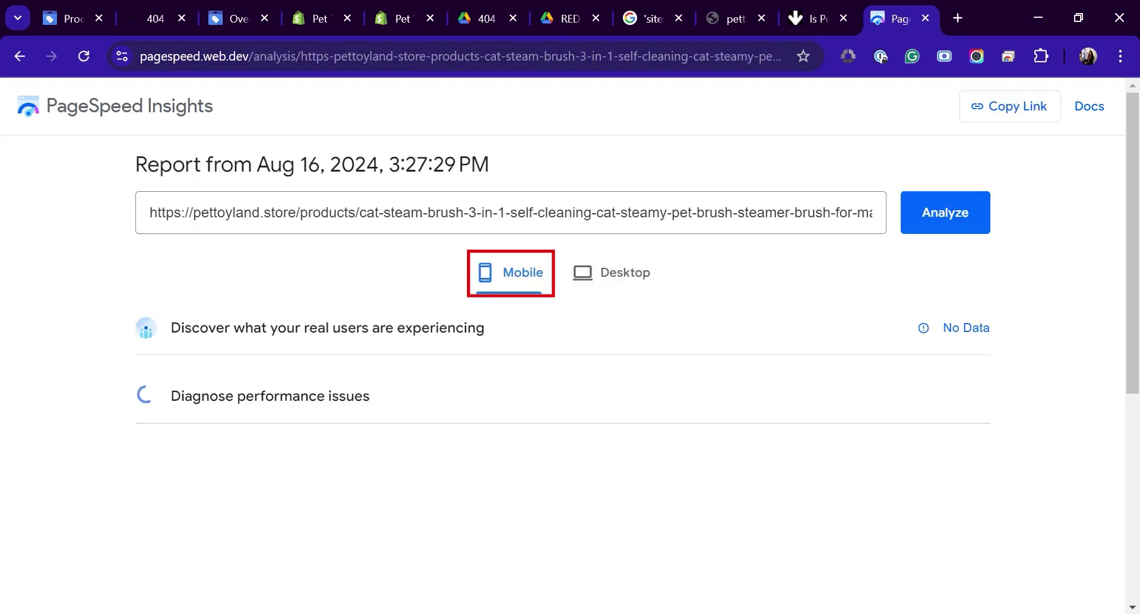
left_click(609, 285)
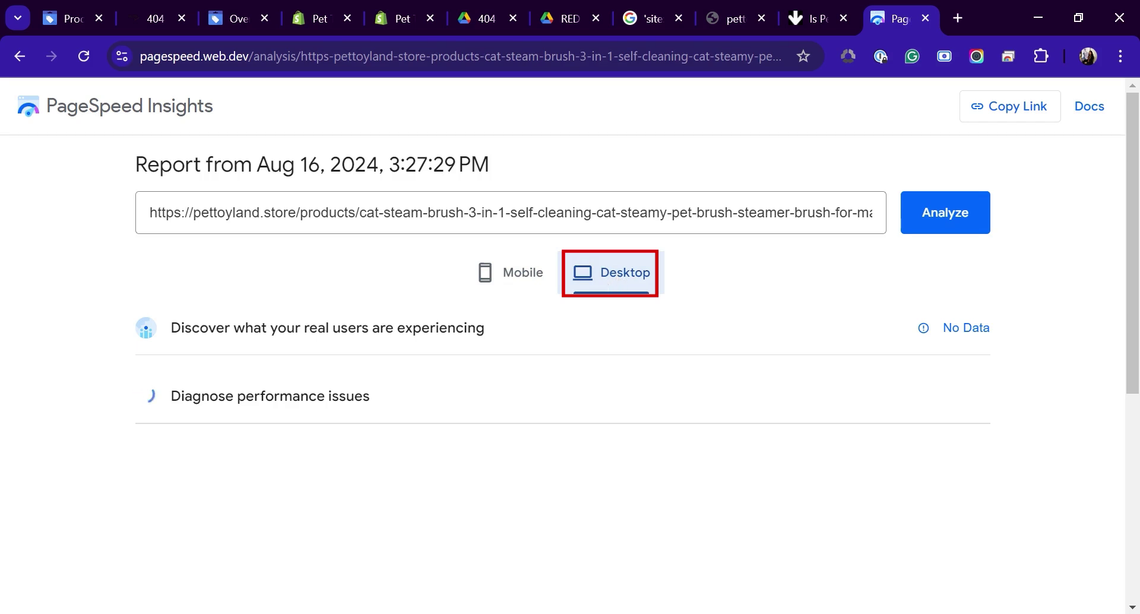
- Open experte.com/mobile-friendly in a new browser tab and look over the bulk mobile-friendly test page
key("ctrl+t")
type("experte.com/mobile-friendly")
key("Return")
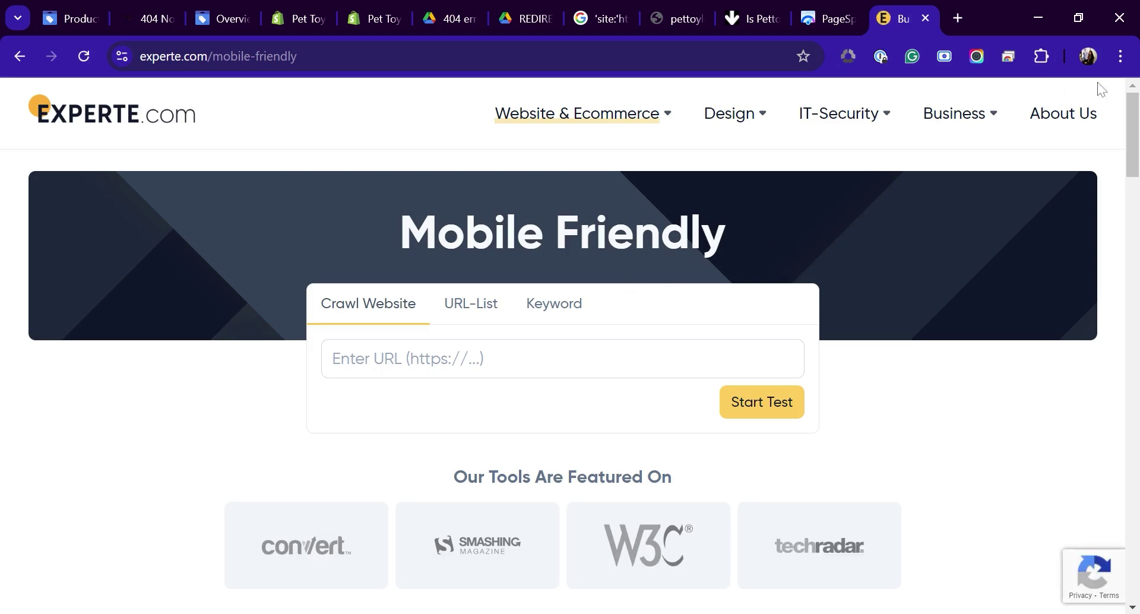
scroll(1101, 89, "down", 4)
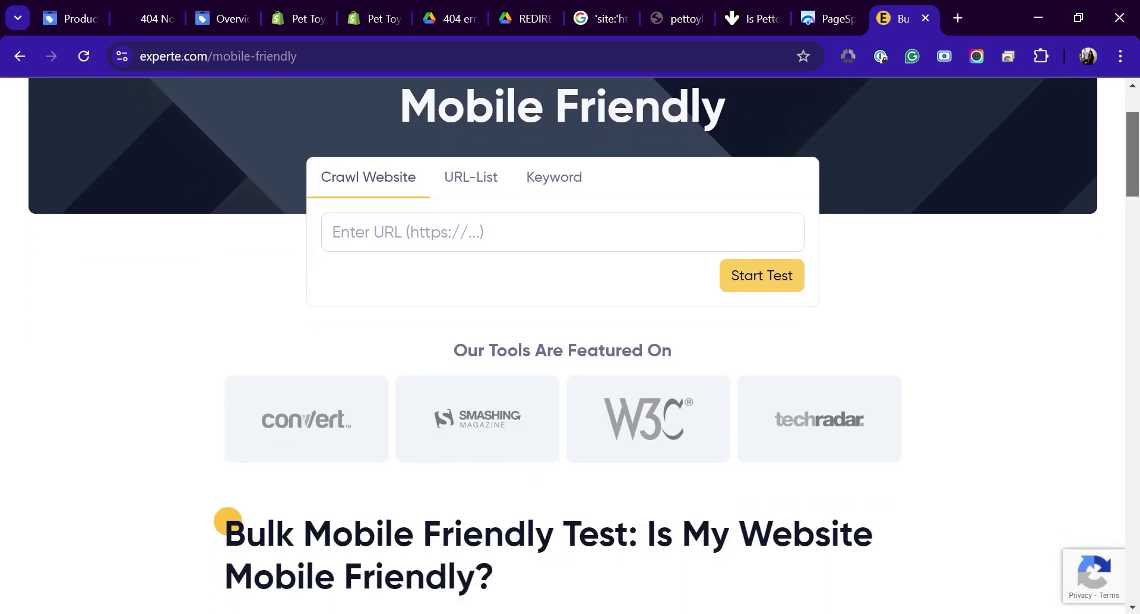
scroll(584, 348, "down", 1)
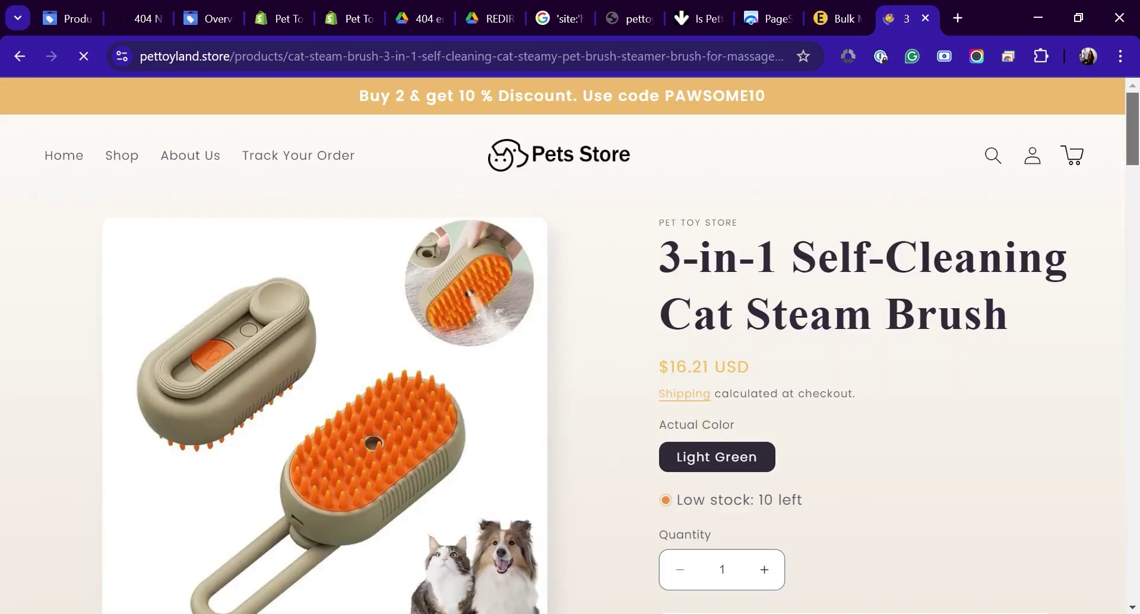
- Review the live store page of the 3-in-1 Self-Cleaning Cat Steam Brush, from its images down to the description
scroll(570, 346, "down", 2)
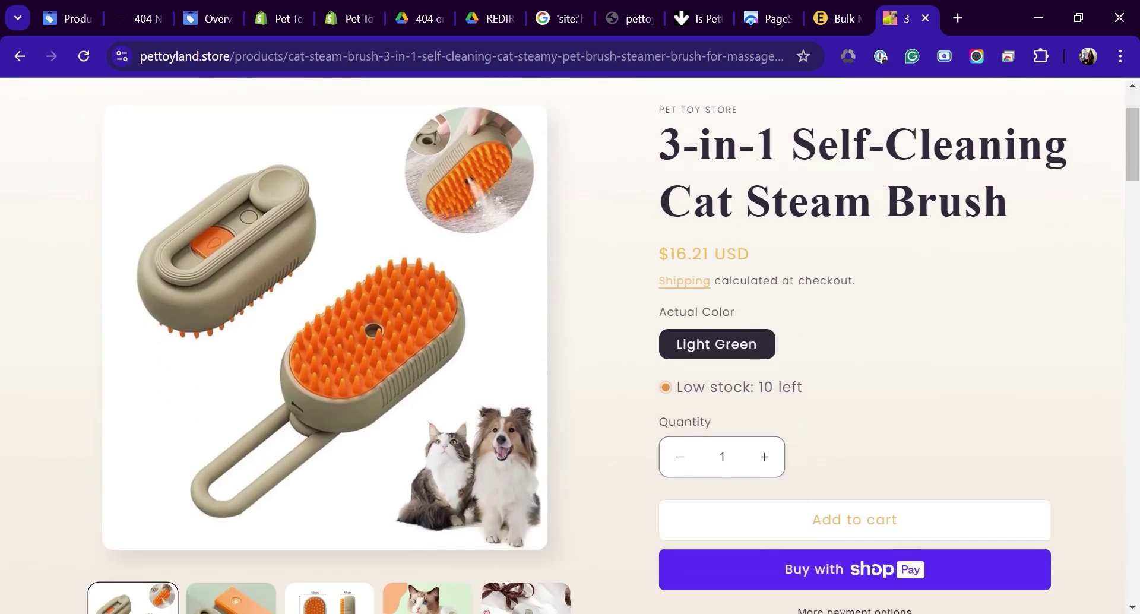
scroll(855, 346, "down", 4)
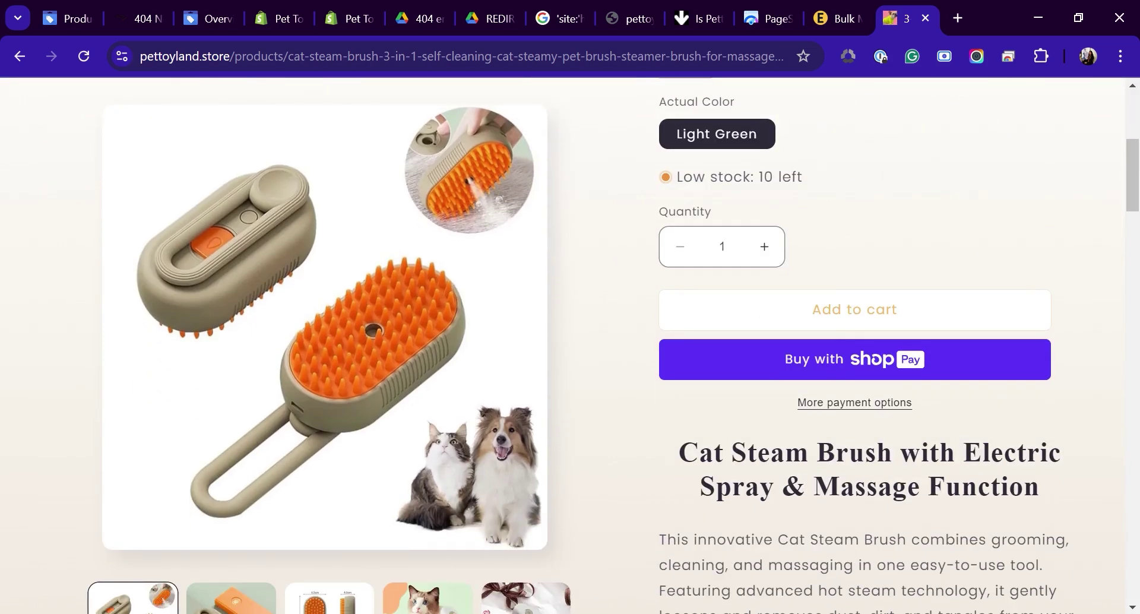
scroll(855, 347, "down", 2)
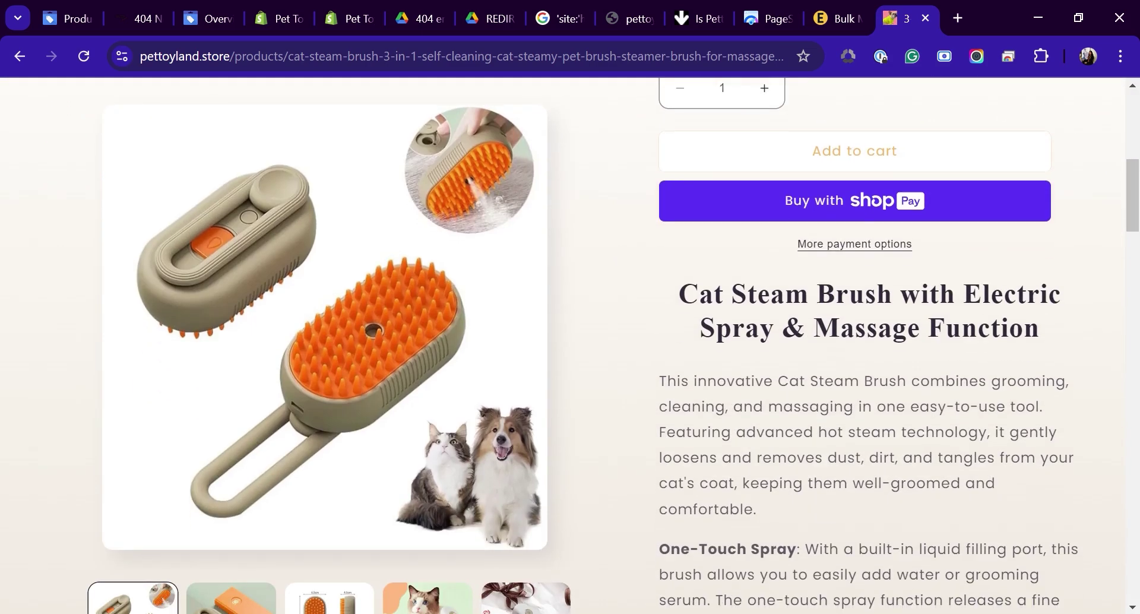
- Return to Merchant Center and request a website check for the "Unable to view store on desktop" issue of Kevin Murphy Sugared.Angel - 250ml
key("ctrl+Tab")
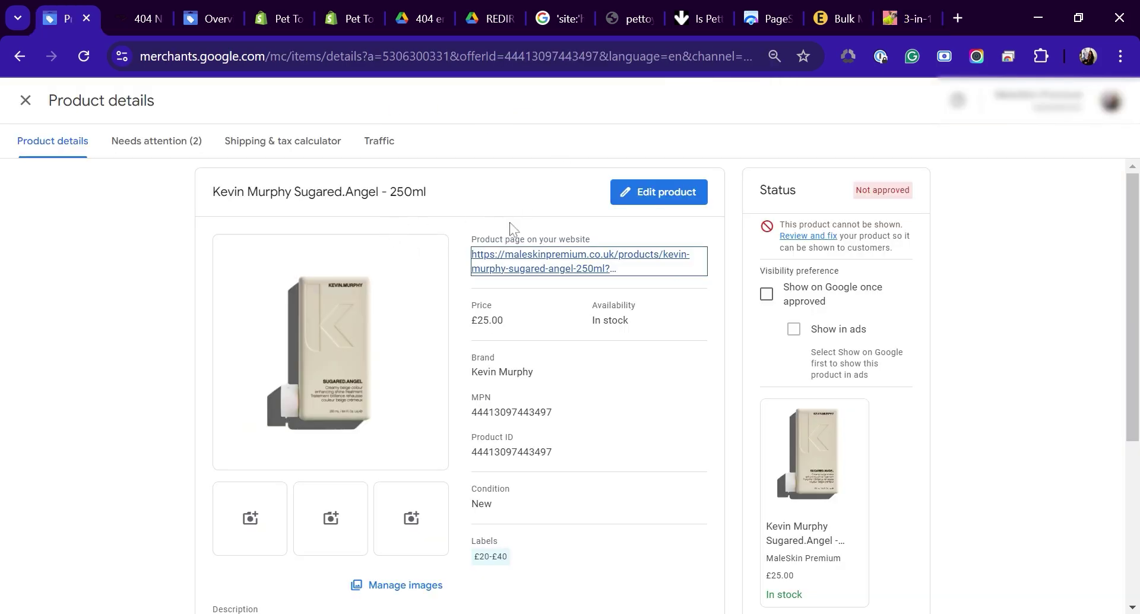
left_click(169, 144)
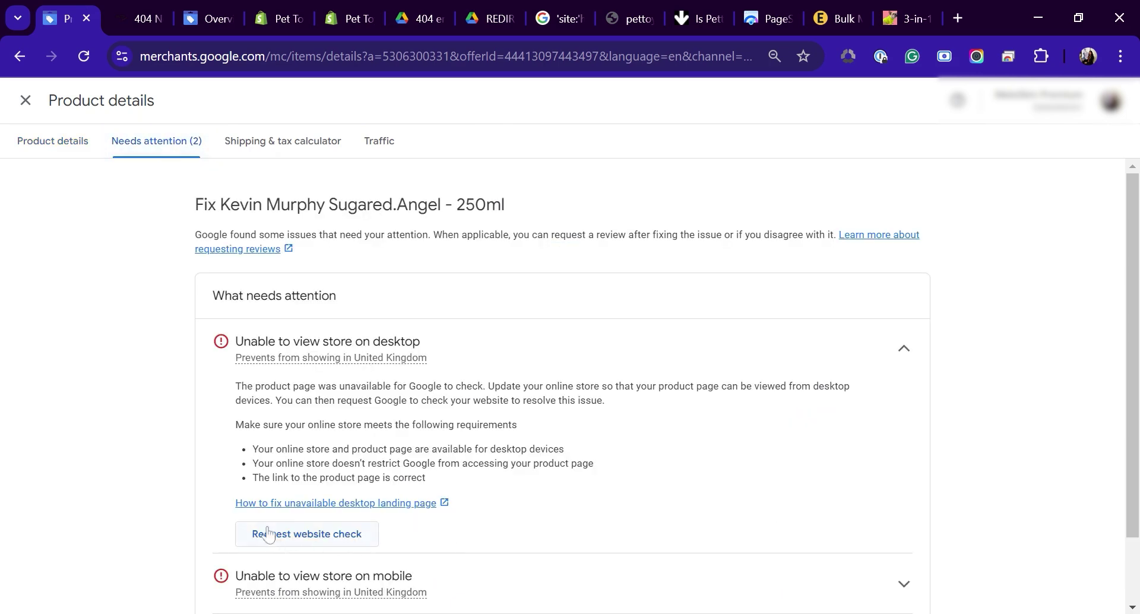
left_click(312, 536)
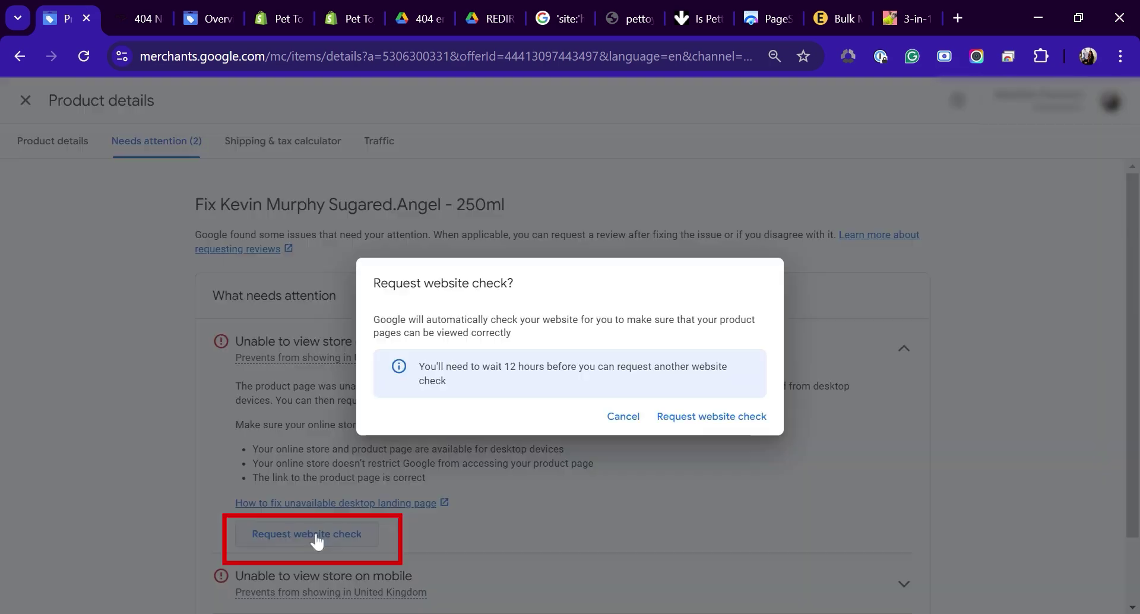
left_click(763, 409)
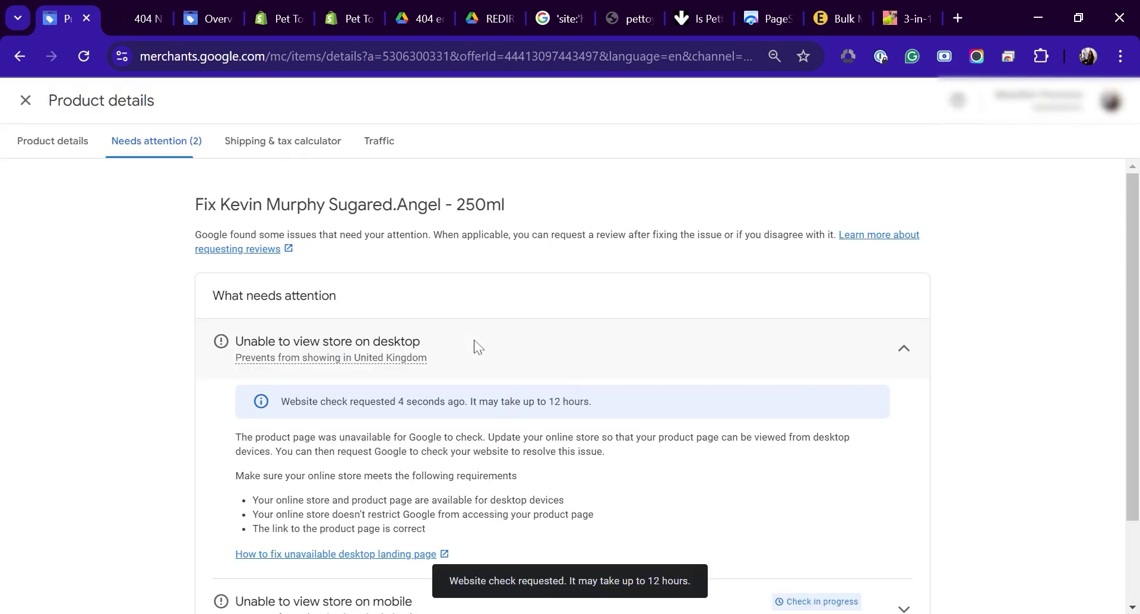